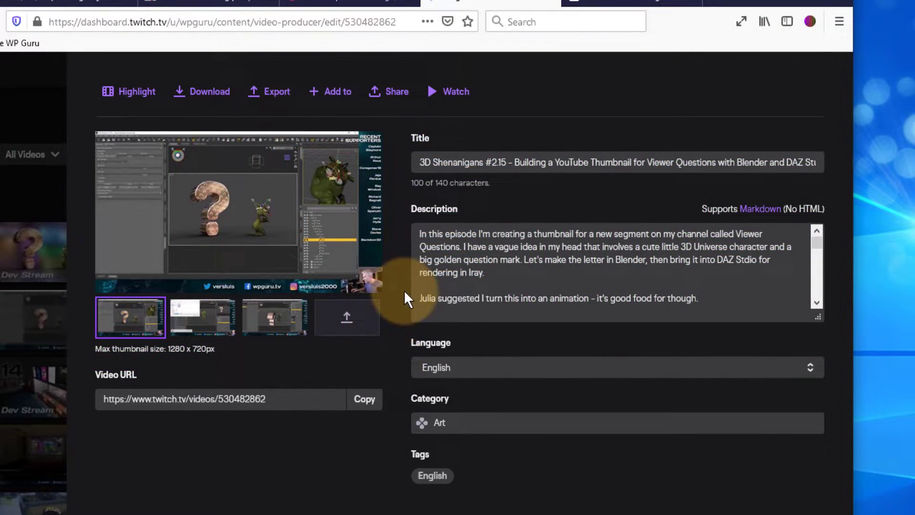
# - In the thumbnail file picker, confirm JPEG is listed only as *.jfif, then cancel the upload
pyautogui.click(370, 329)
pyautogui.click(622, 462)
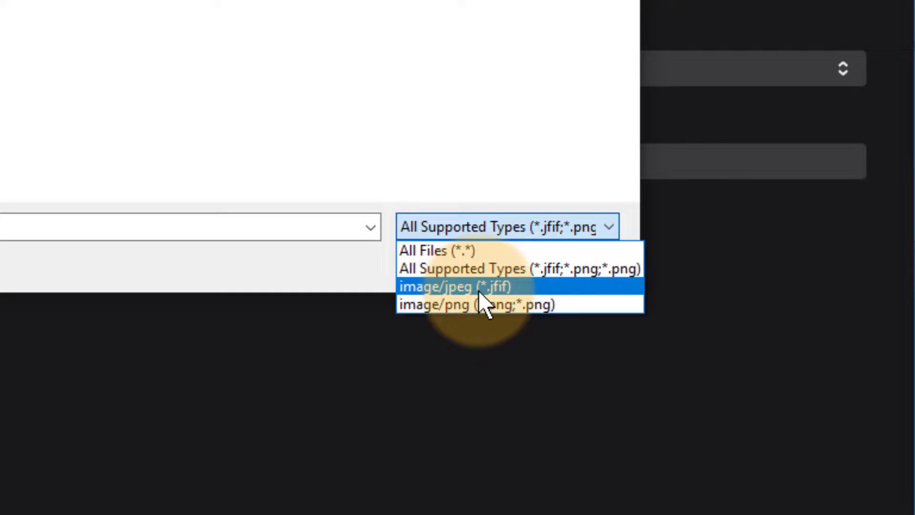
pyautogui.click(552, 251)
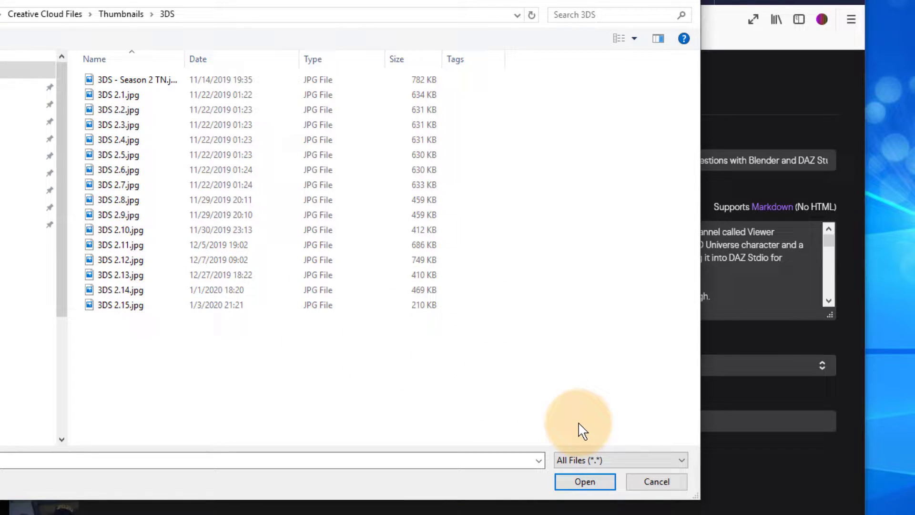
pyautogui.click(677, 461)
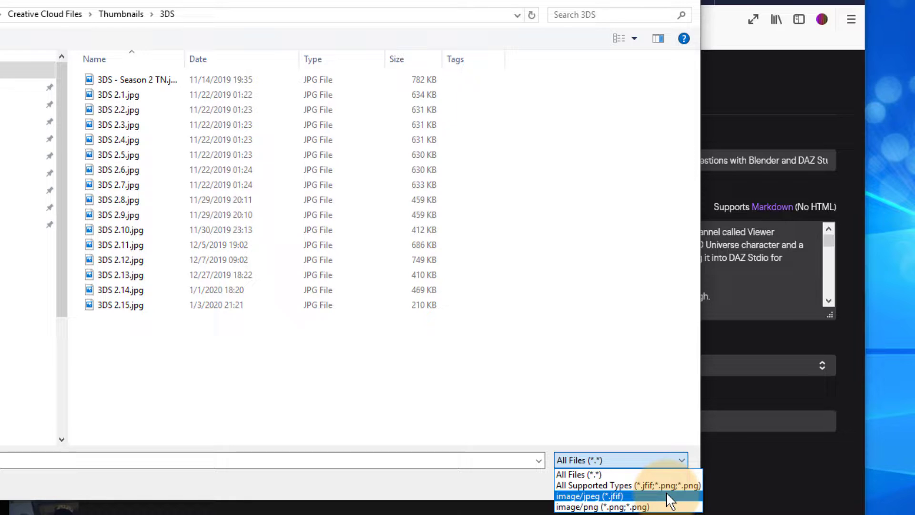
pyautogui.press('Escape')
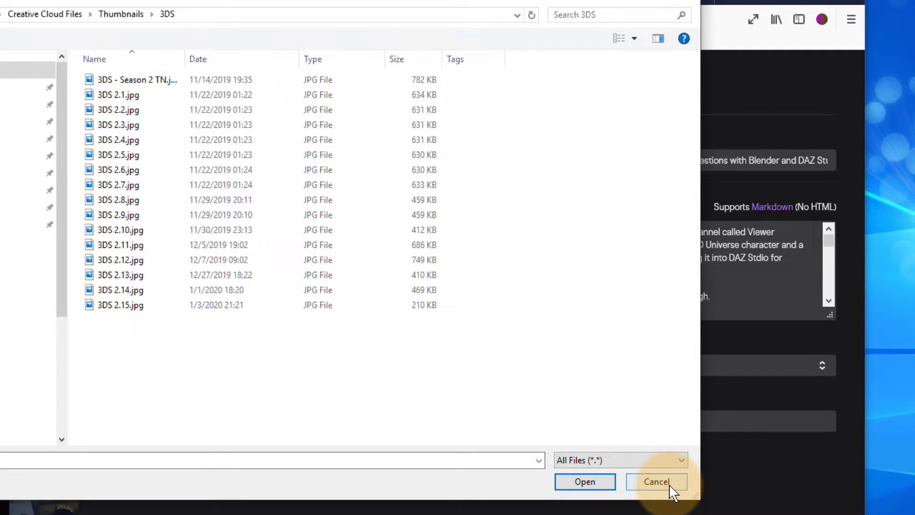
pyautogui.click(657, 481)
# - Read the Mozilla Support thread to the Helpful Reply blaming the image/jpeg MIME registry entry
pyautogui.click(694, 2)
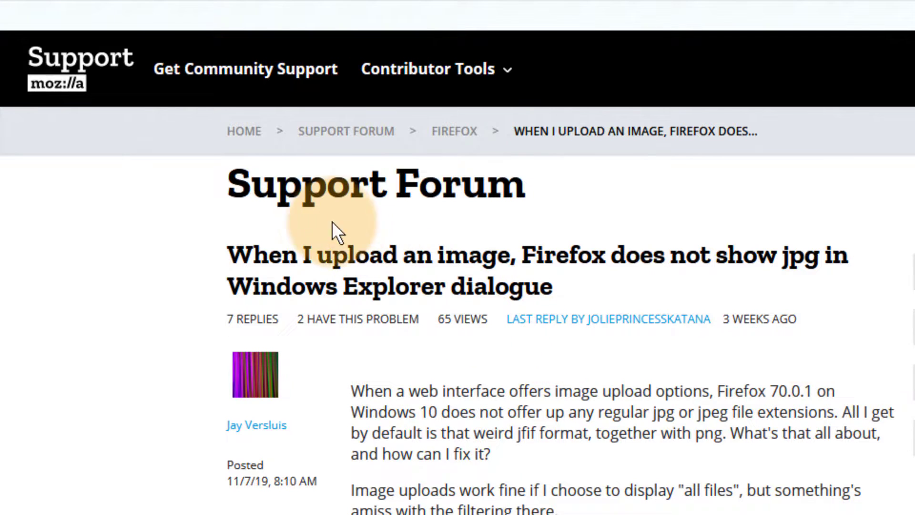
pyautogui.scroll(-10, 865, 327)
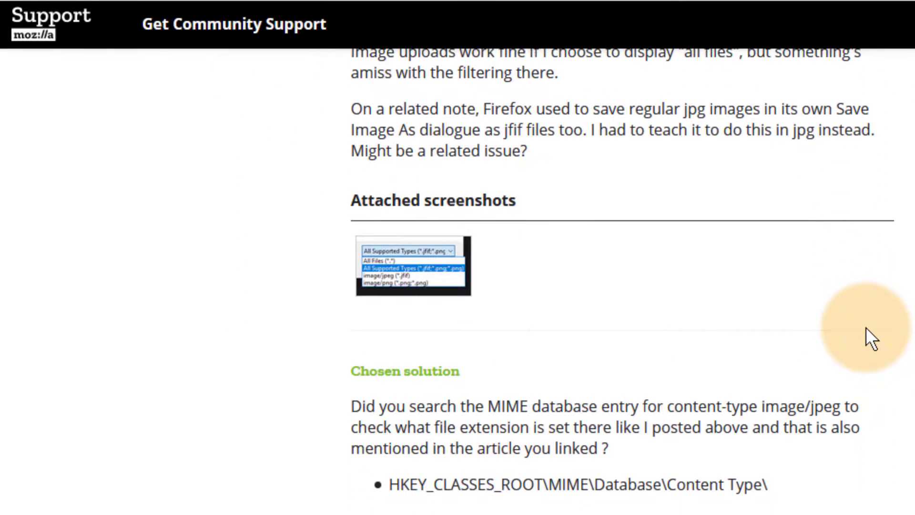
pyautogui.scroll(-10, 865, 327)
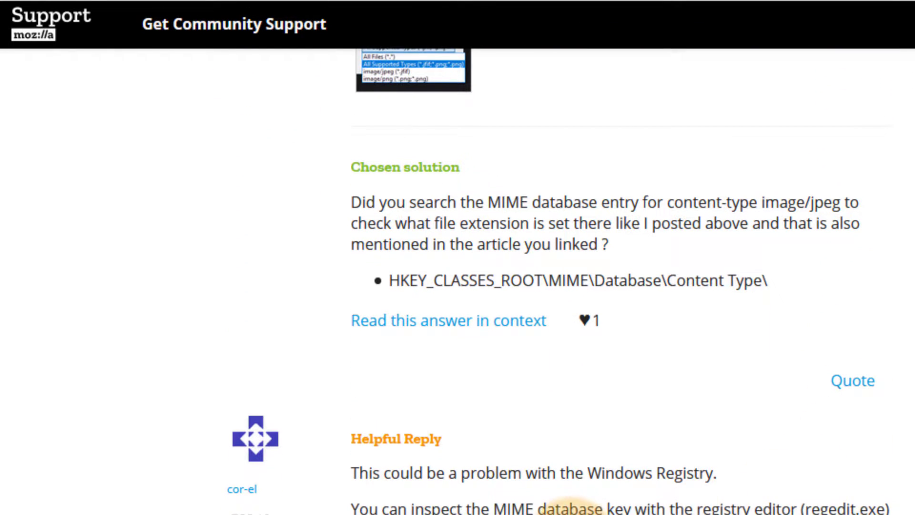
pyautogui.scroll(-15, 729, 476)
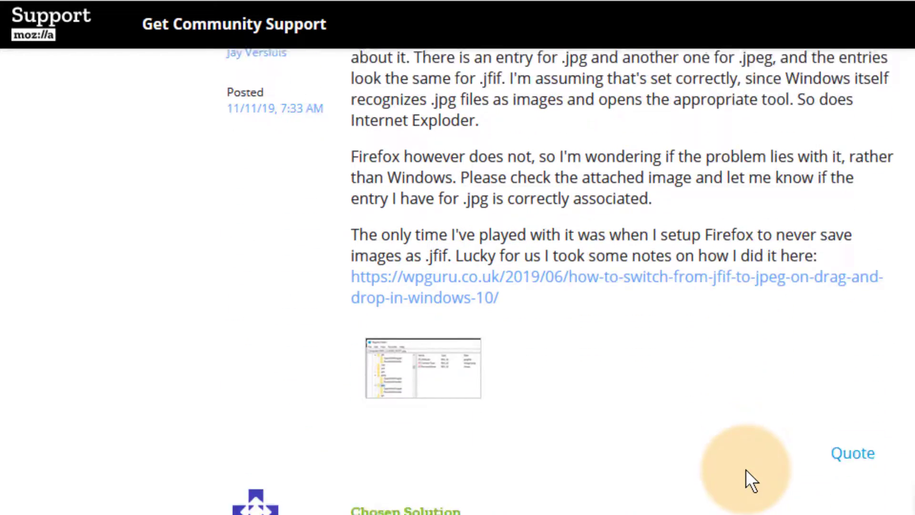
pyautogui.scroll(-15, 745, 469)
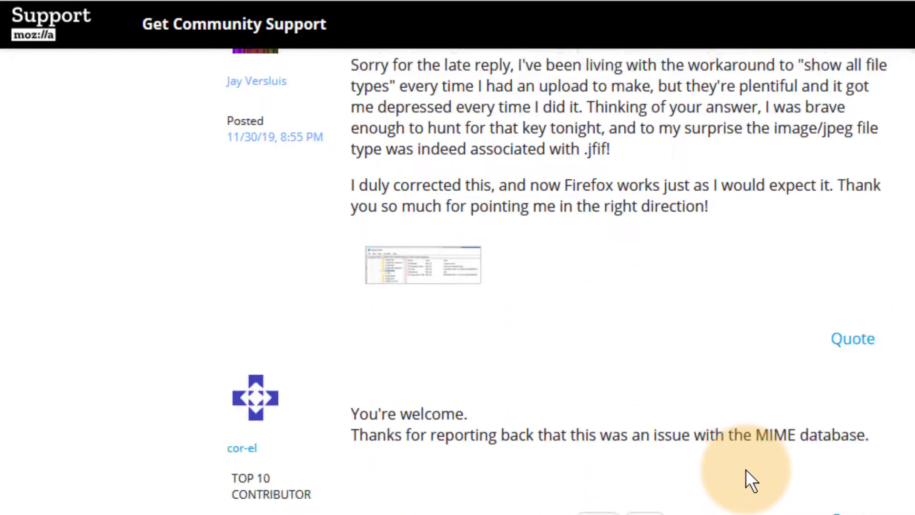
pyautogui.press('Home')
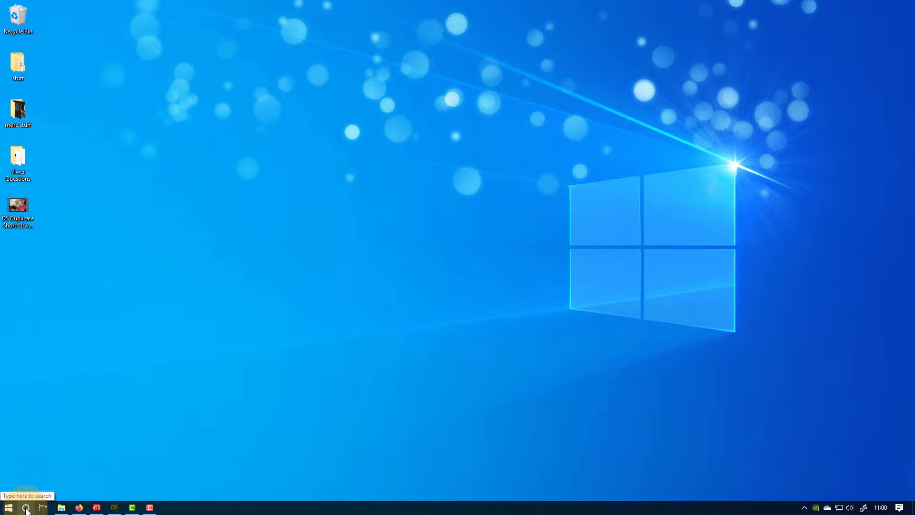
# - Search Windows for 'reg' so Registry Editor appears as the best match
pyautogui.click(26, 508)
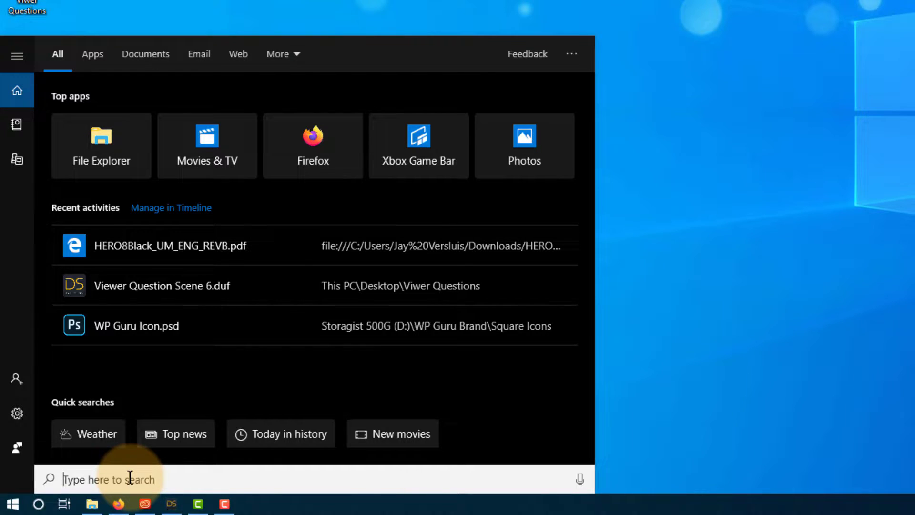
pyautogui.write('reg')
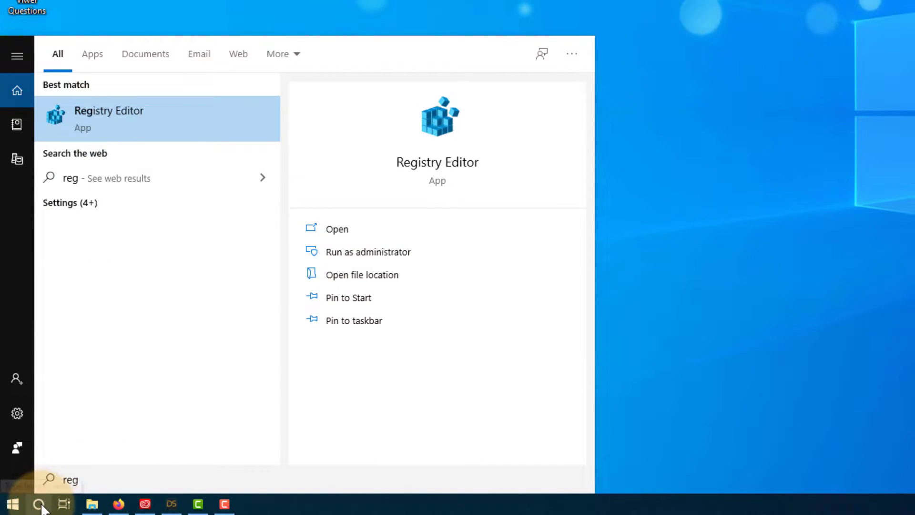
# - Launch Registry Editor as administrator and collapse HKEY_CLASSES_ROOT to the five root hives
pyautogui.click(170, 111)
pyautogui.click(415, 310)
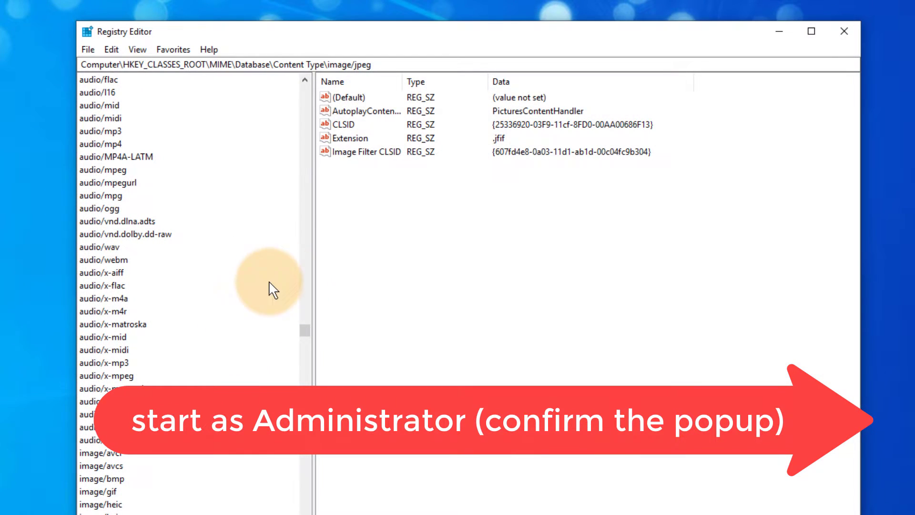
pyautogui.moveTo(303, 330); pyautogui.dragTo(315, 117)
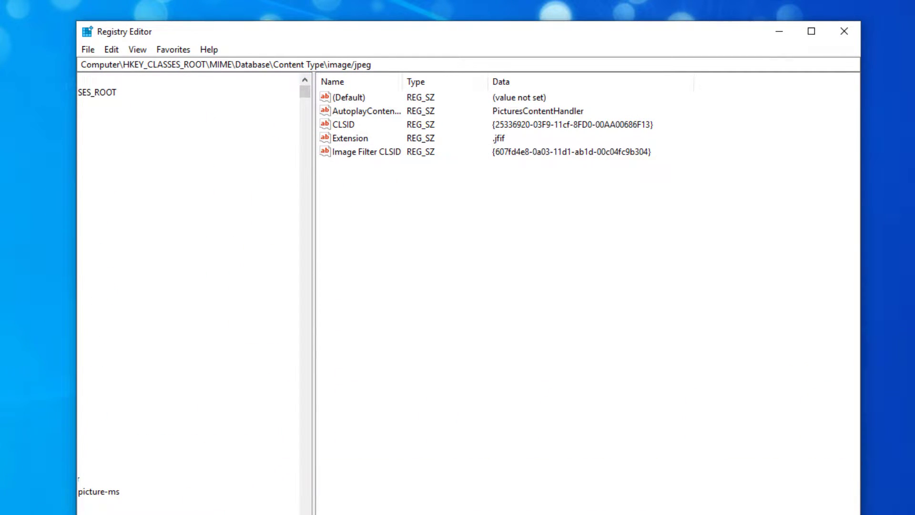
pyautogui.hscroll(-3, 140, 295)
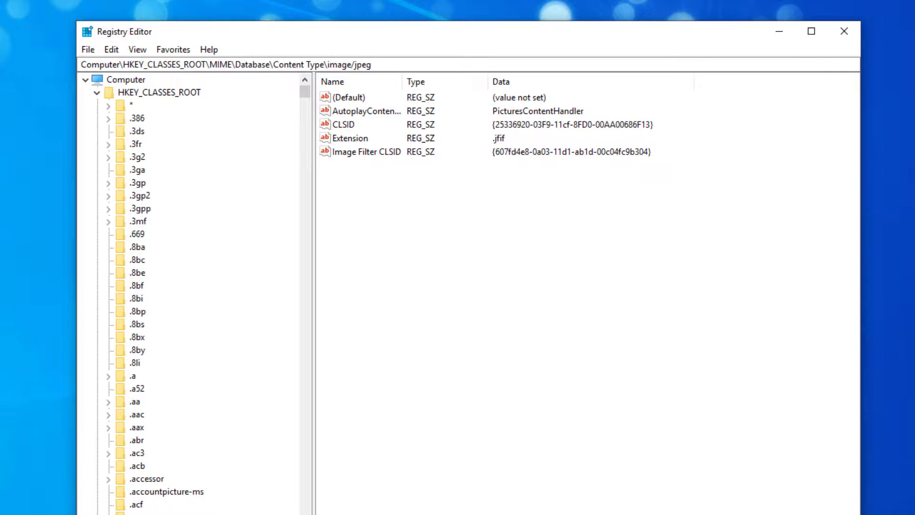
pyautogui.click(97, 94)
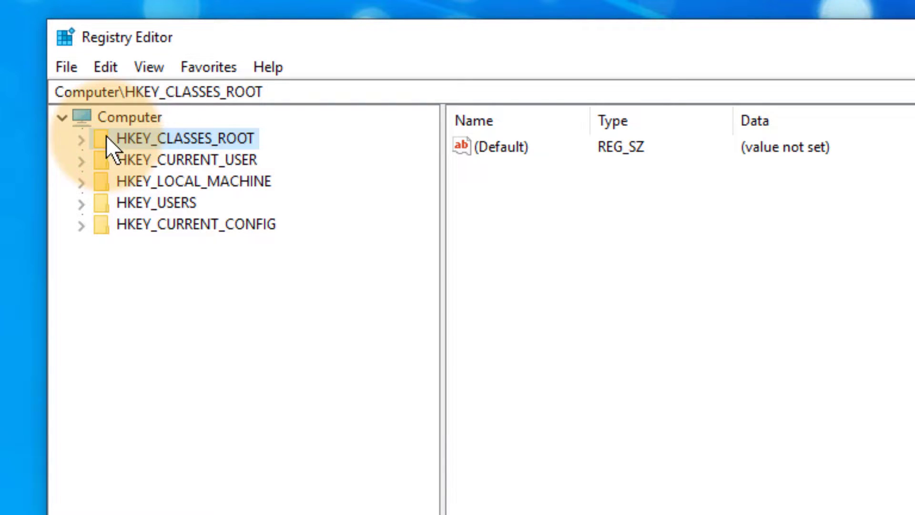
# - Expand HKEY_CLASSES_ROOT and scroll down to select its MIME key
pyautogui.click(81, 140)
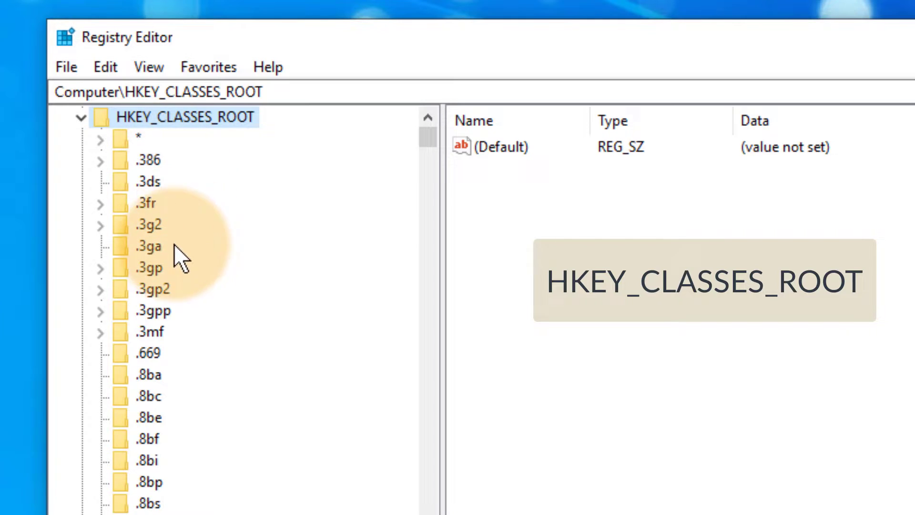
pyautogui.scroll(-4, 168, 359)
pyautogui.scroll(-18, 168, 356)
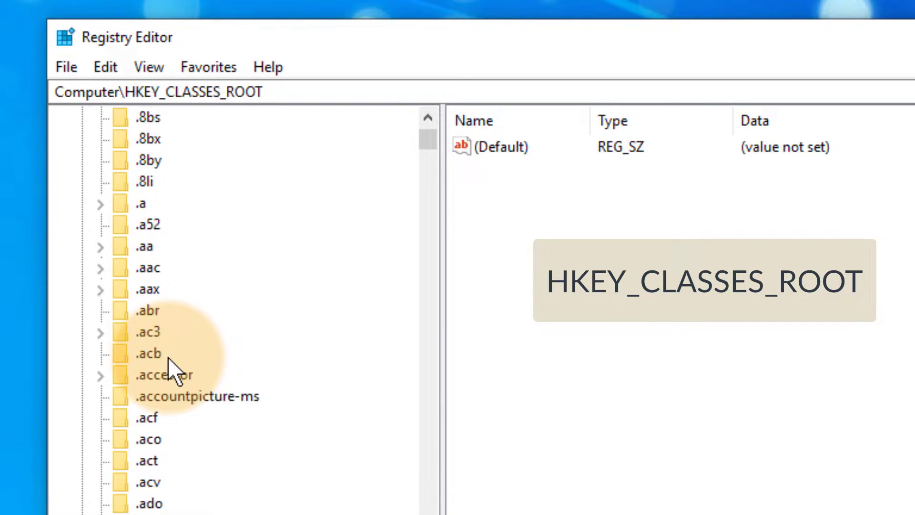
pyautogui.scroll(-8, 167, 357)
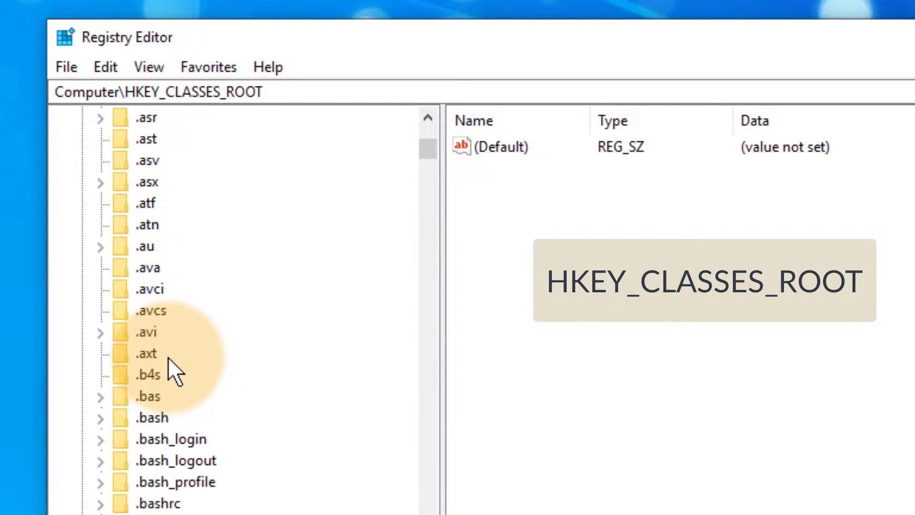
pyautogui.scroll(-20, 294, 308)
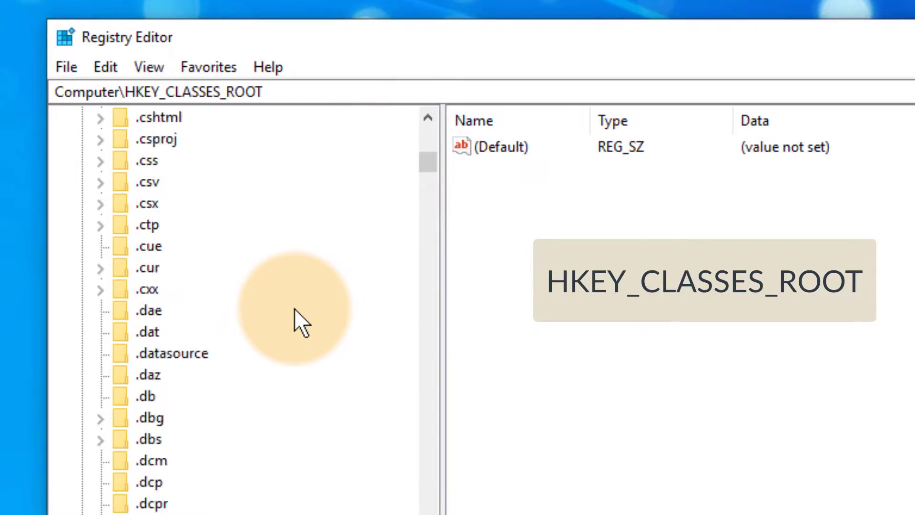
pyautogui.scroll(-20, 294, 302)
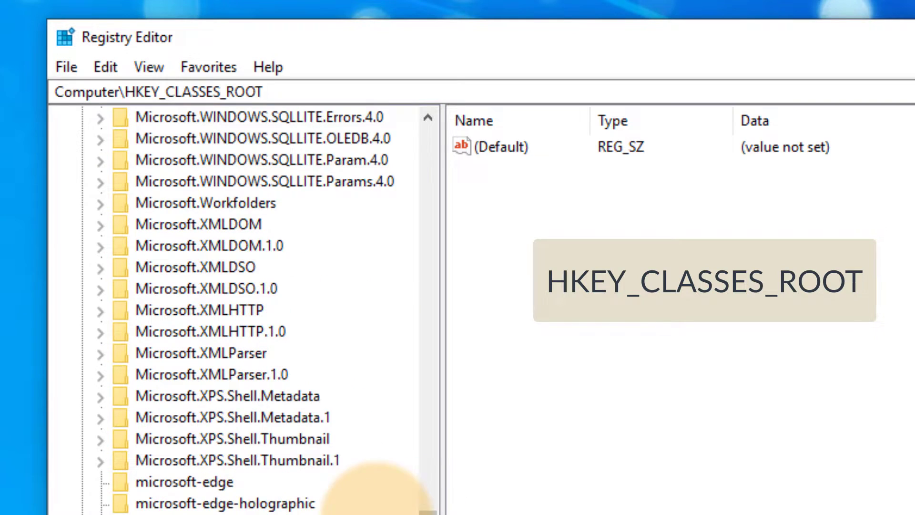
pyautogui.scroll(-3, 333, 501)
pyautogui.click(151, 287)
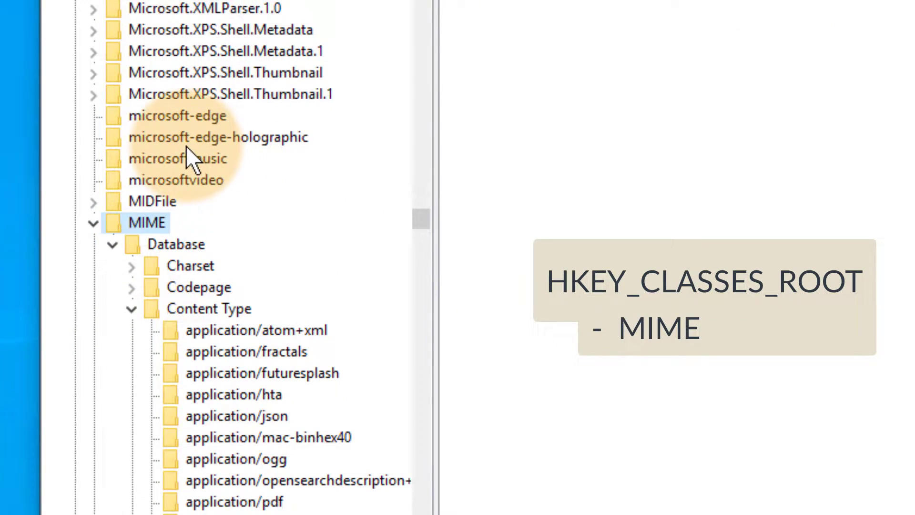
# - Expand MIME and its Database subkey to show Charset, Codepage and Content Type
pyautogui.click(94, 223)
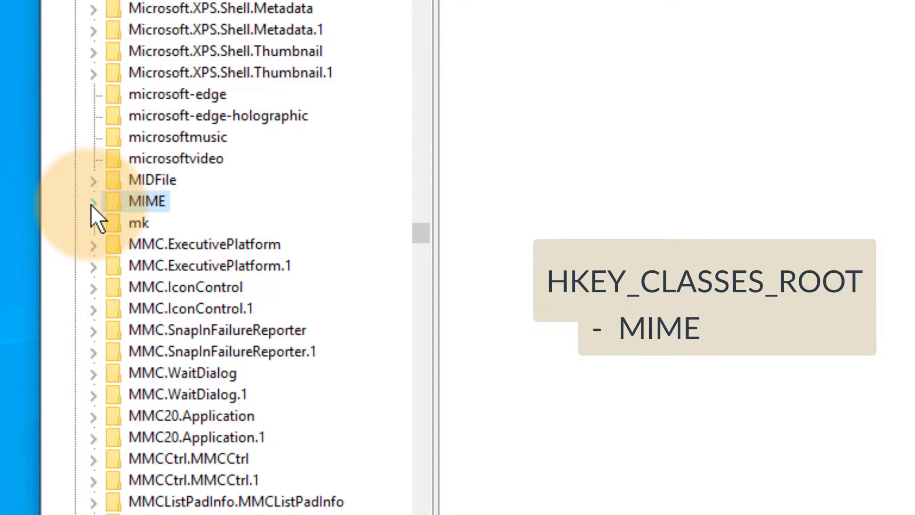
pyautogui.click(93, 201)
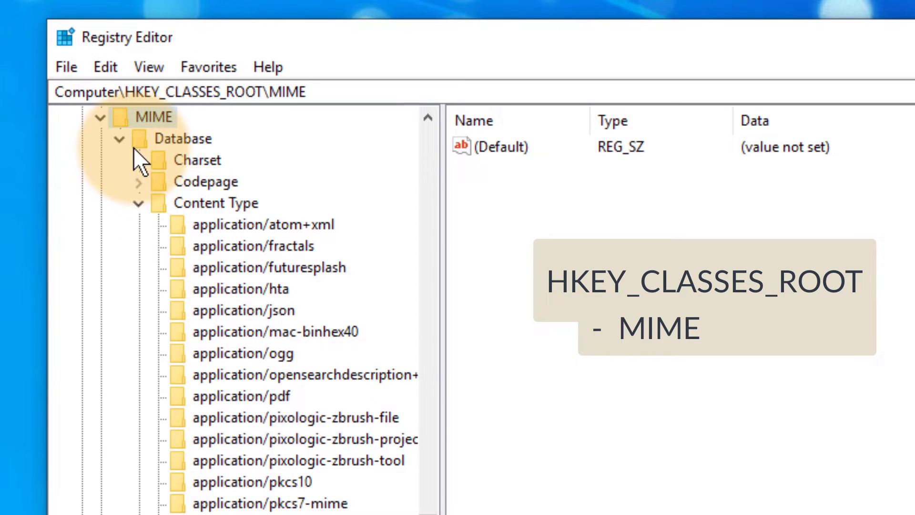
pyautogui.click(119, 140)
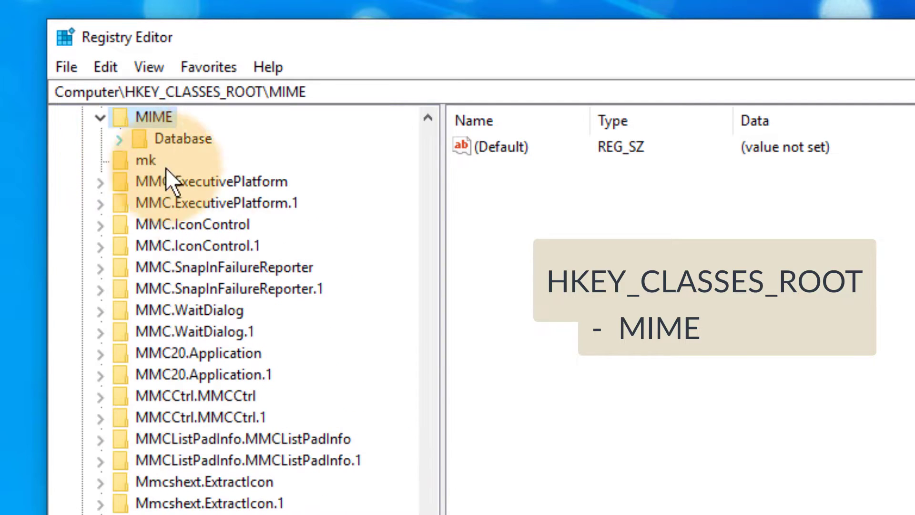
pyautogui.click(119, 139)
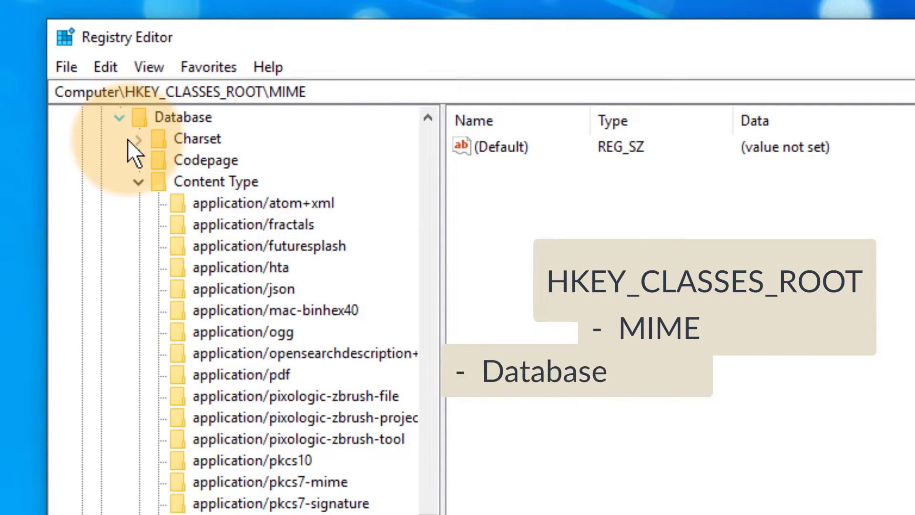
# - Under Content Type, compare application/pdf, then select image/jpeg showing Extension set to .jfif
pyautogui.click(236, 185)
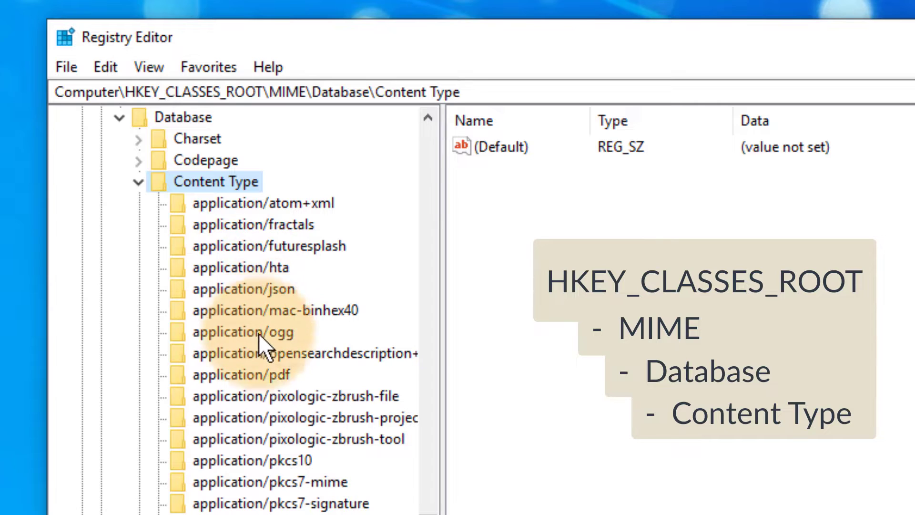
pyautogui.click(234, 376)
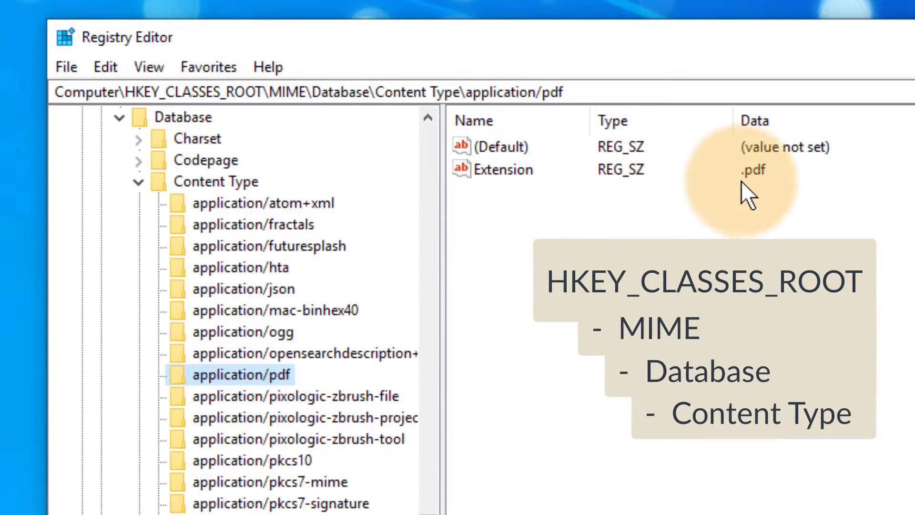
pyautogui.click(770, 205)
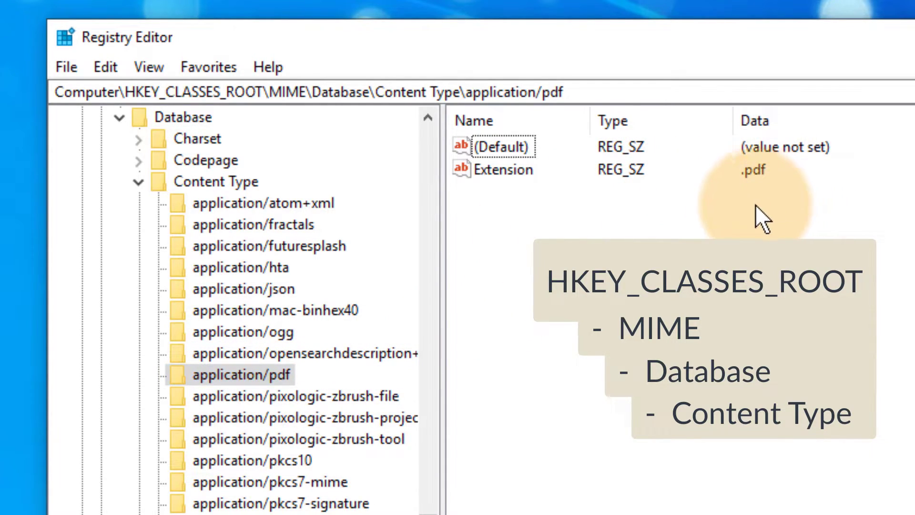
pyautogui.scroll(-4, 372, 506)
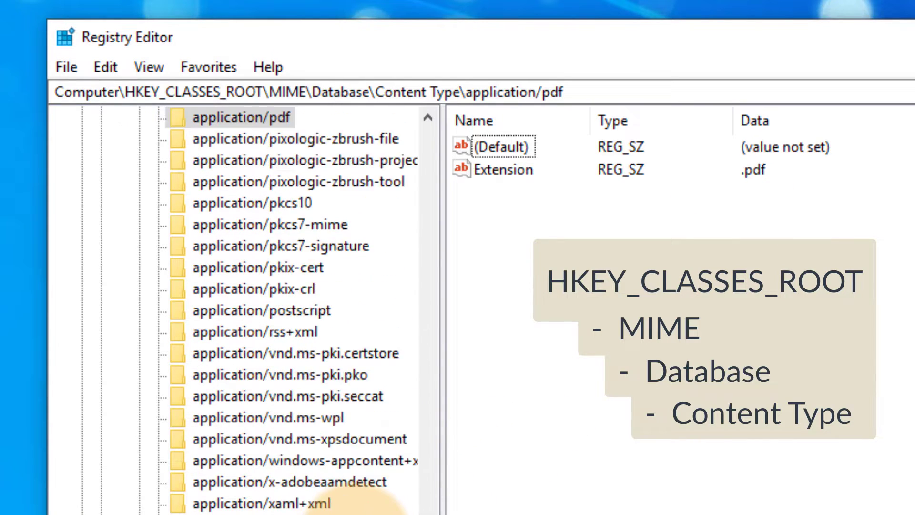
pyautogui.scroll(-20, 362, 505)
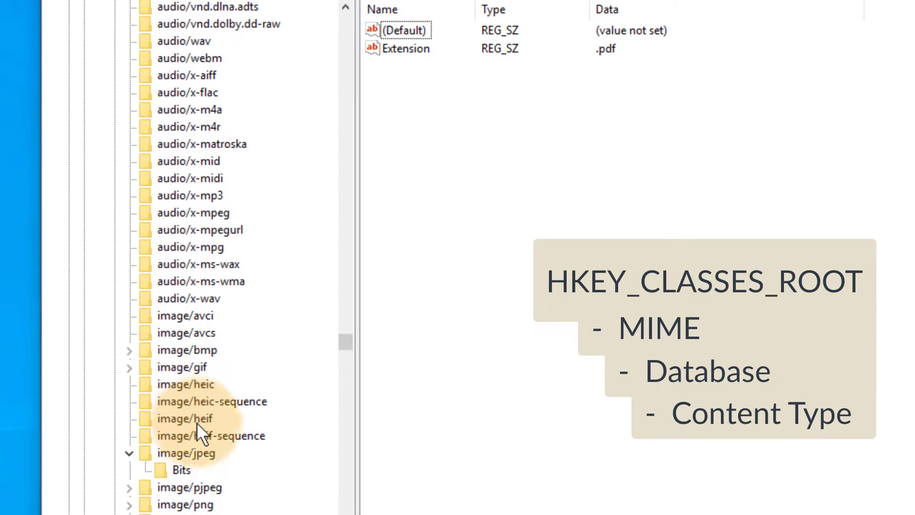
pyautogui.click(172, 455)
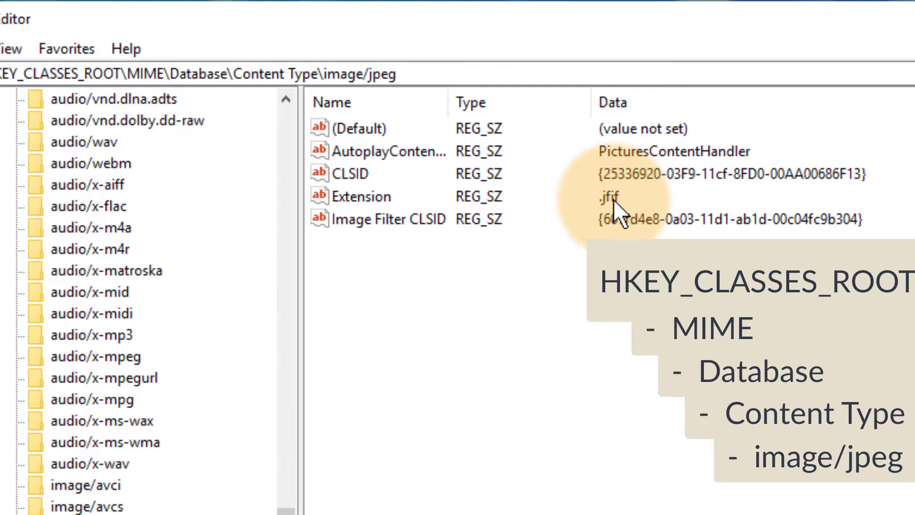
# - Edit the image/jpeg Extension value data from .jfif to .jpg and save it
pyautogui.click(513, 202)
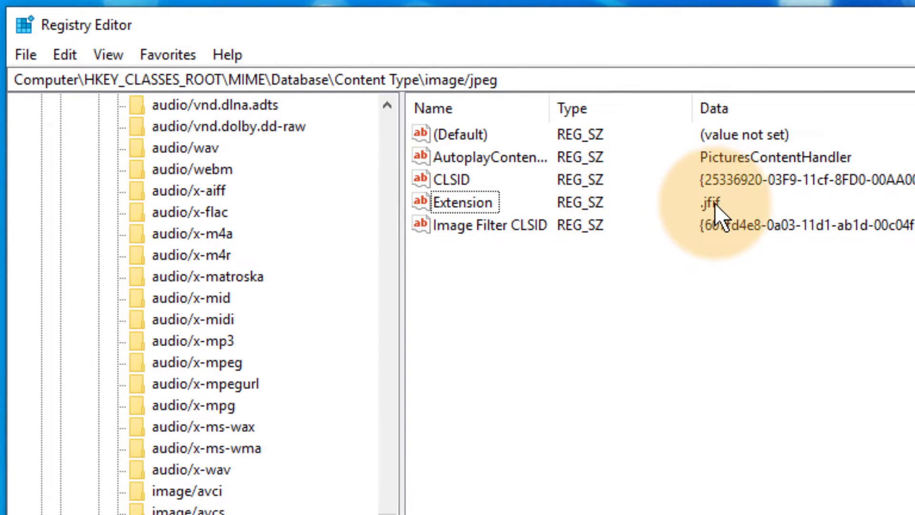
pyautogui.doubleClick(478, 203)
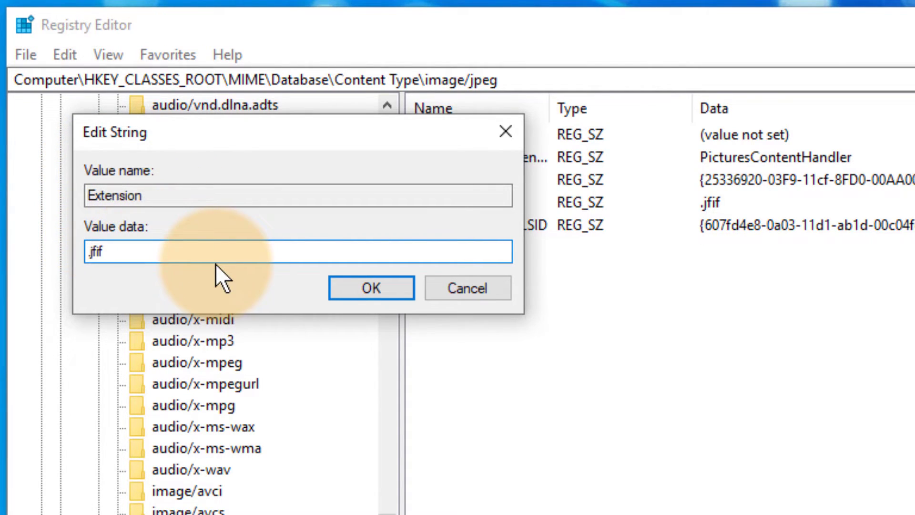
pyautogui.press('BackSpace')
pyautogui.press('BackSpace')
pyautogui.press('BackSpace')
pyautogui.press('BackSpace')
pyautogui.write('jpg')
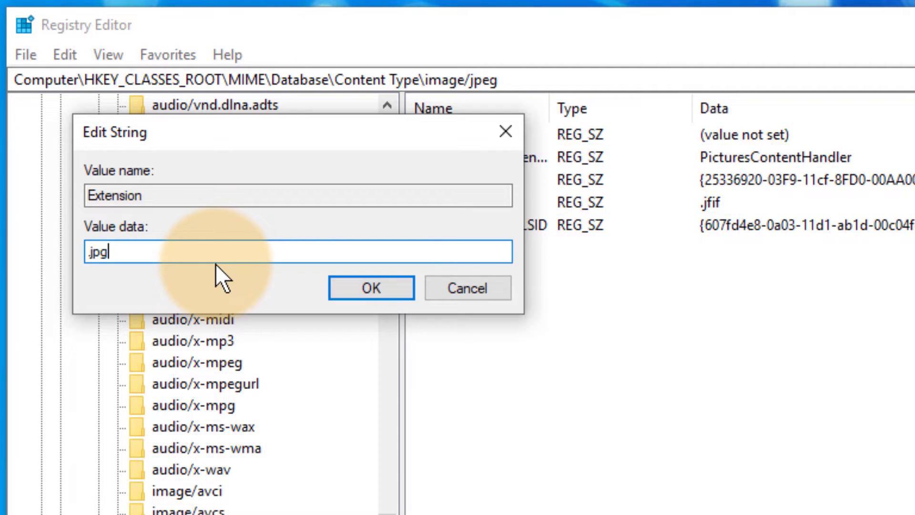
pyautogui.click(394, 286)
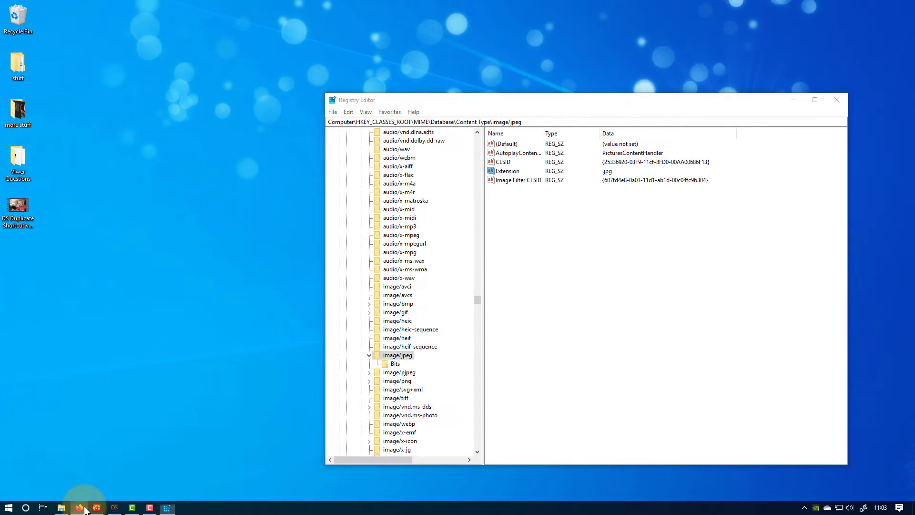
# - On Twitch's Video Producer page, start a thumbnail upload and confirm file types now include *.jpg
pyautogui.click(81, 508)
pyautogui.click(433, 12)
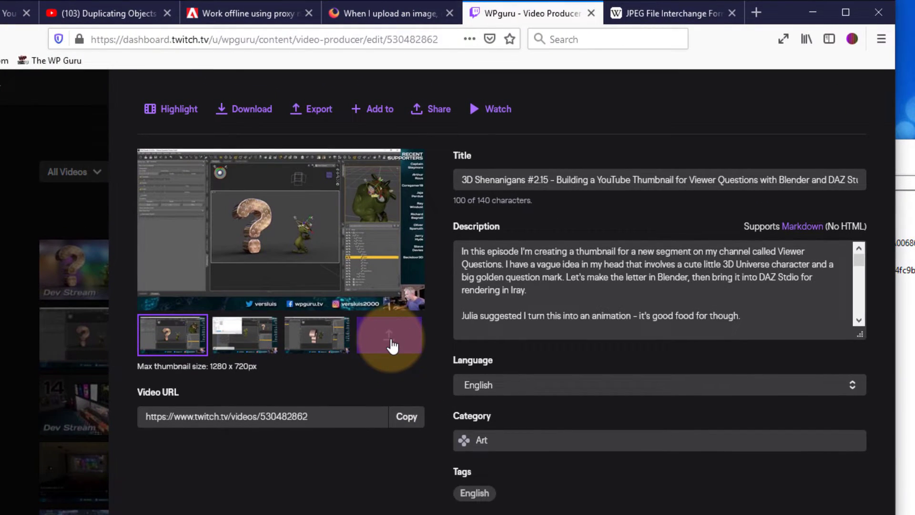
pyautogui.click(390, 344)
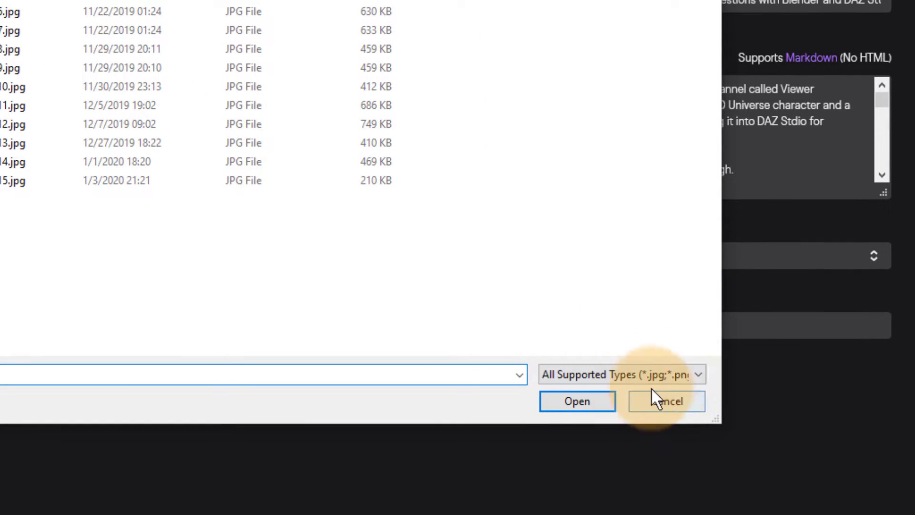
pyautogui.click(692, 374)
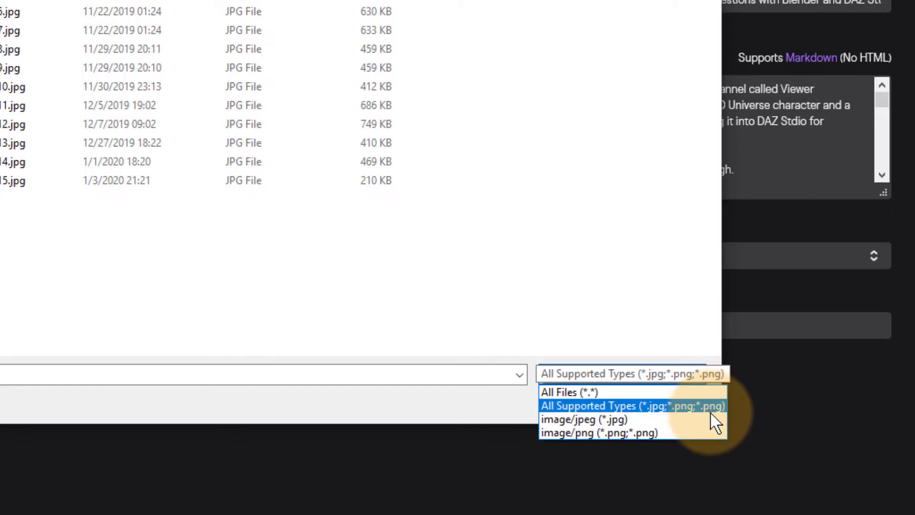